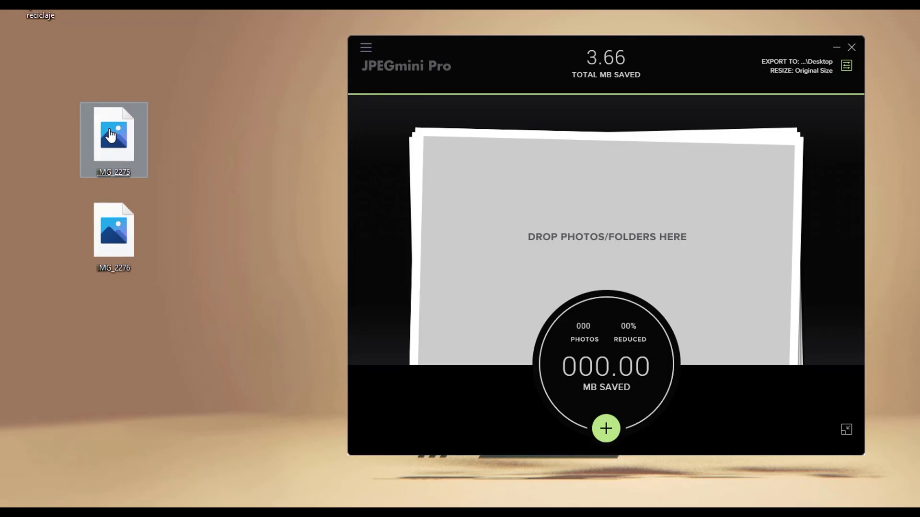
pyautogui.click(111, 136)
pyautogui.rightClick(105, 152)
pyautogui.moveTo(101, 310)
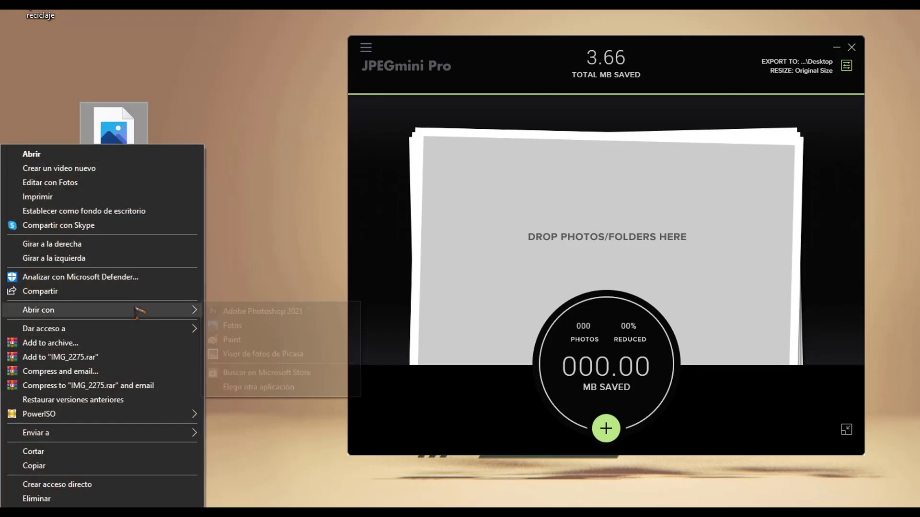
pyautogui.click(290, 357)
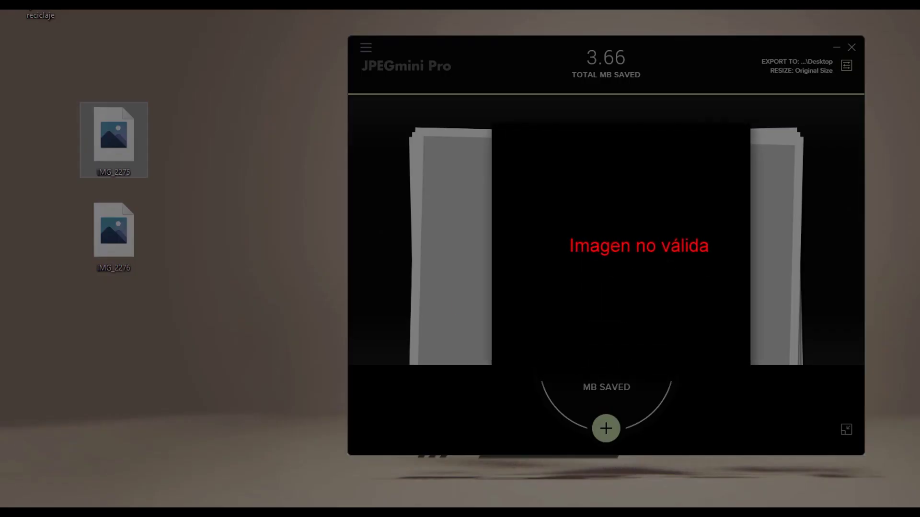
pyautogui.press('Escape')
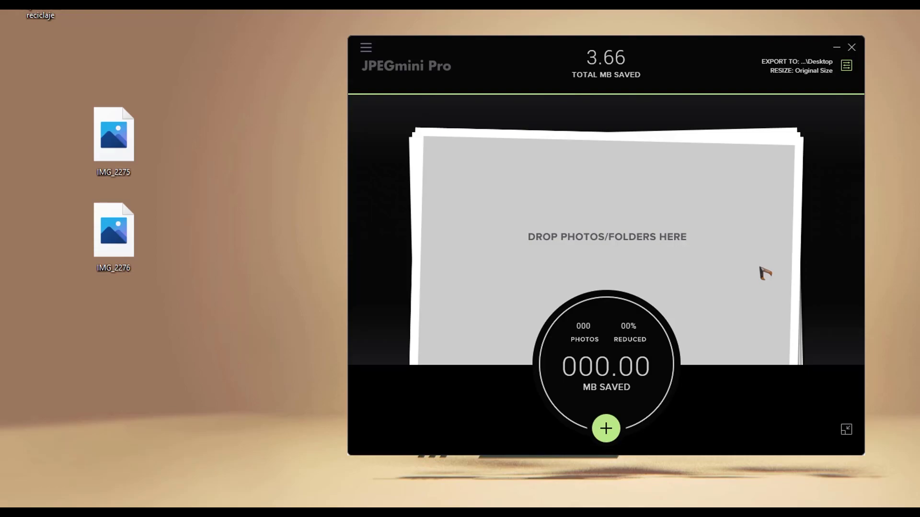
pyautogui.click(846, 429)
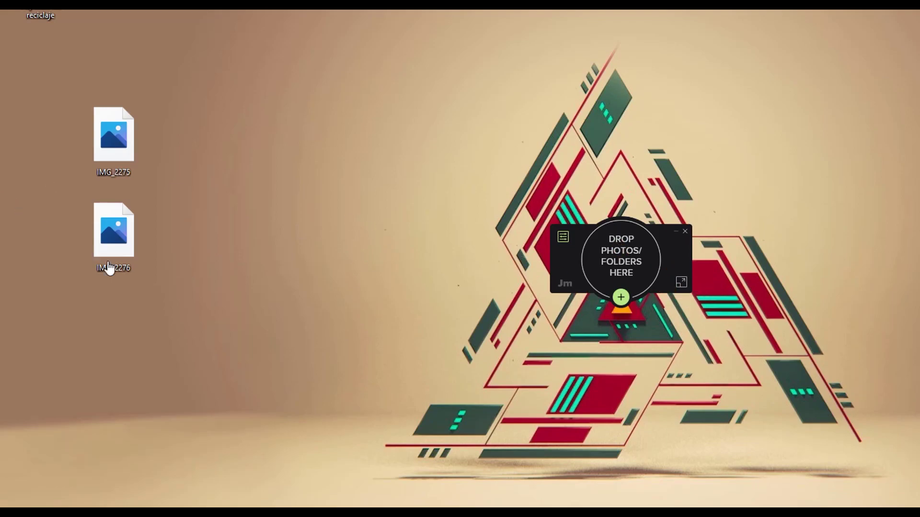
pyautogui.moveTo(114, 233); pyautogui.dragTo(615, 256)
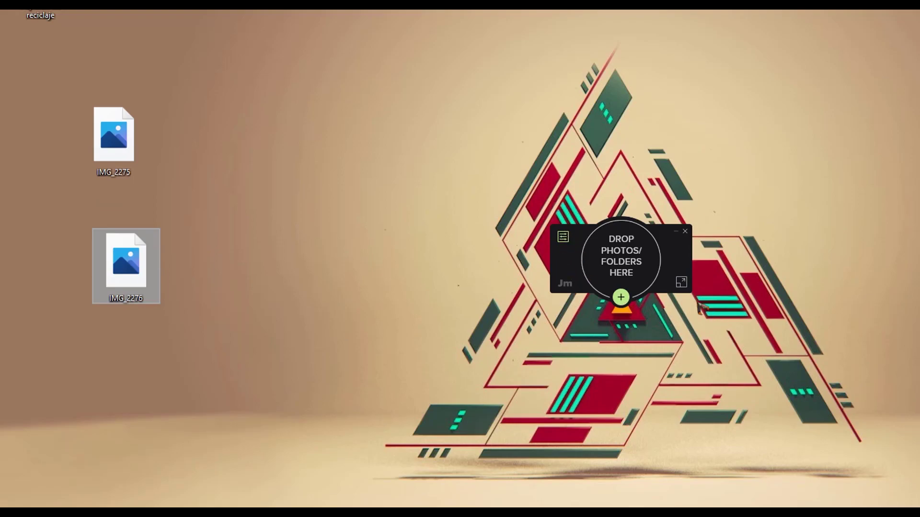
pyautogui.click(682, 282)
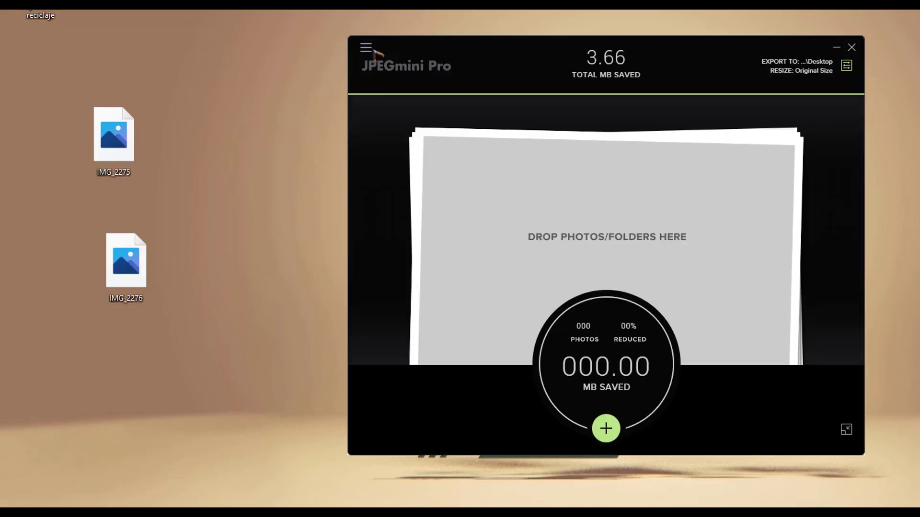
# - In Preferences, export optimized photos to the Desktop folder instead of replacing originals
pyautogui.click(846, 66)
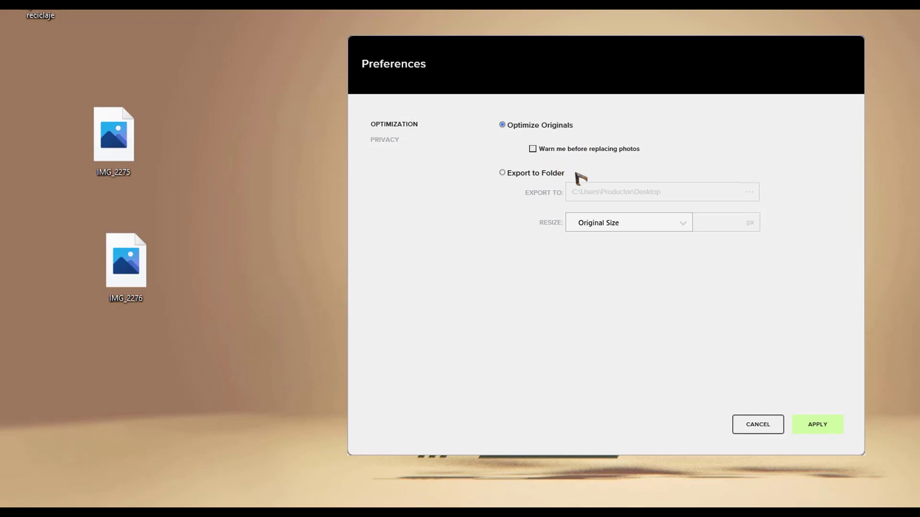
pyautogui.click(502, 173)
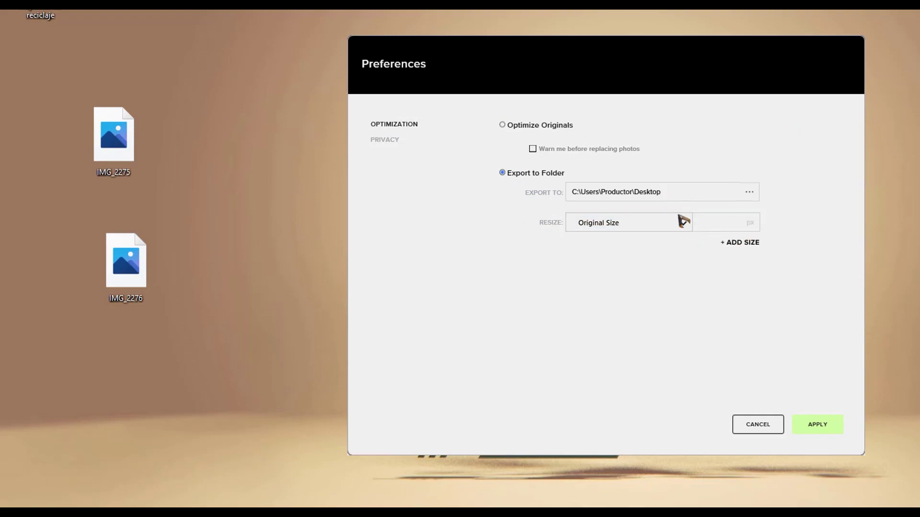
pyautogui.click(679, 228)
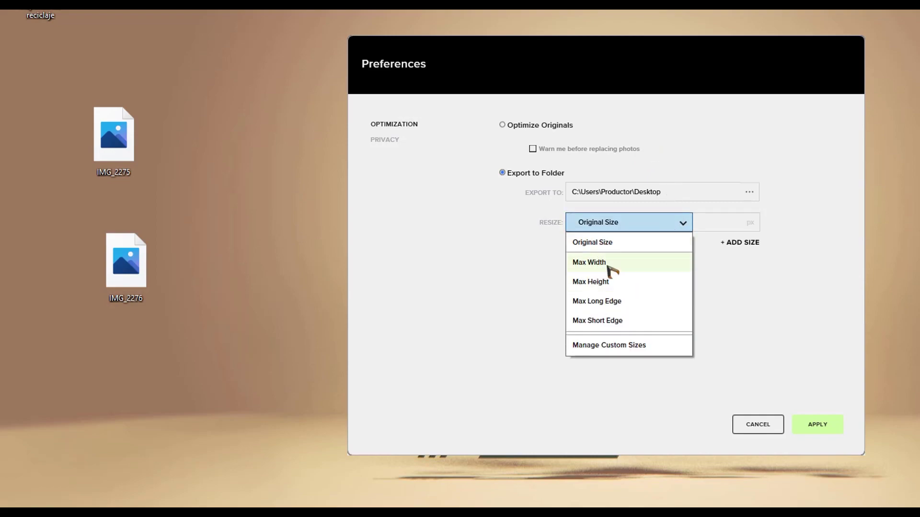
# - Start a new Max Width custom size preset, then discard it
pyautogui.click(628, 349)
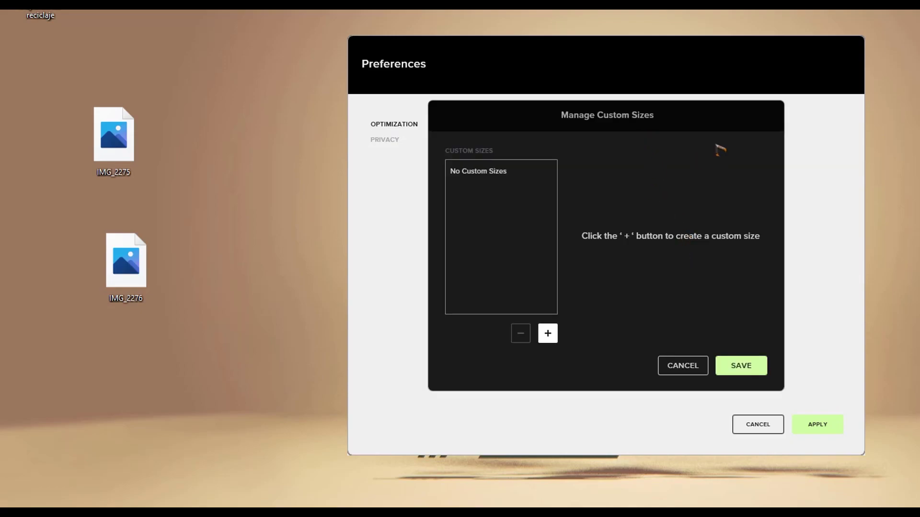
pyautogui.click(547, 332)
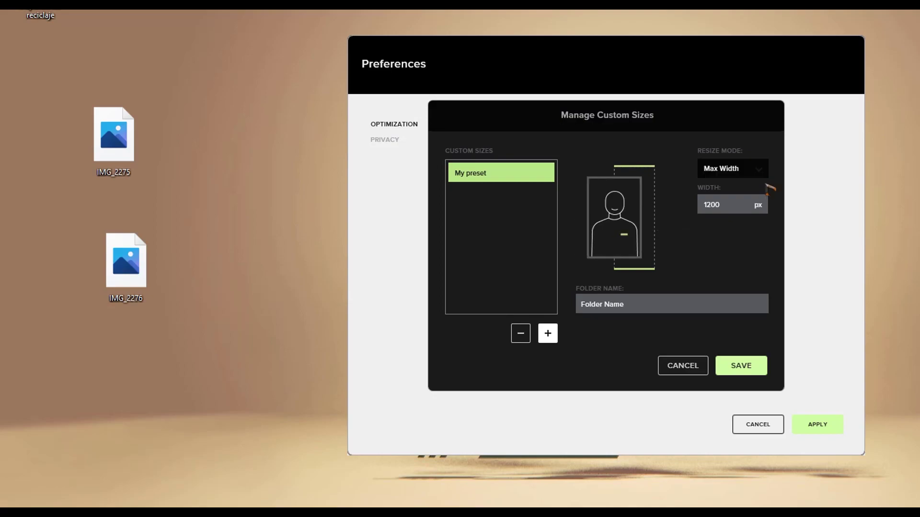
pyautogui.click(758, 170)
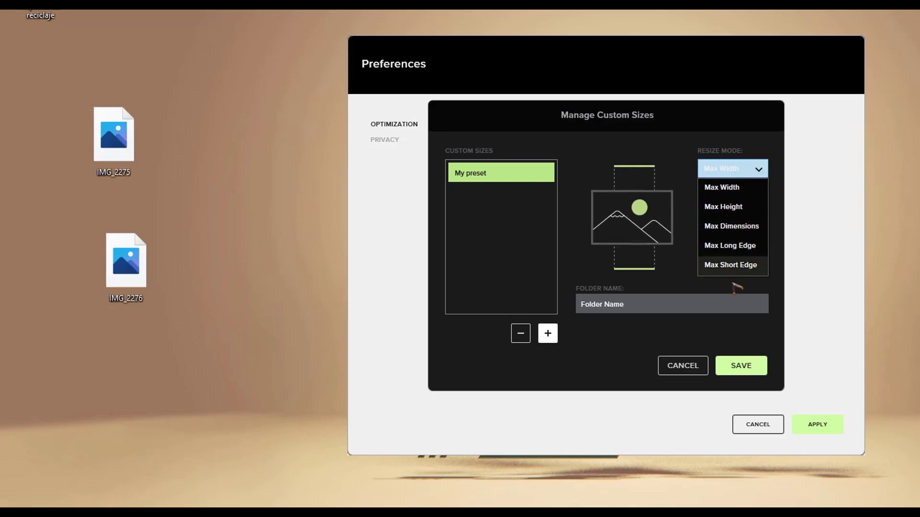
pyautogui.click(627, 311)
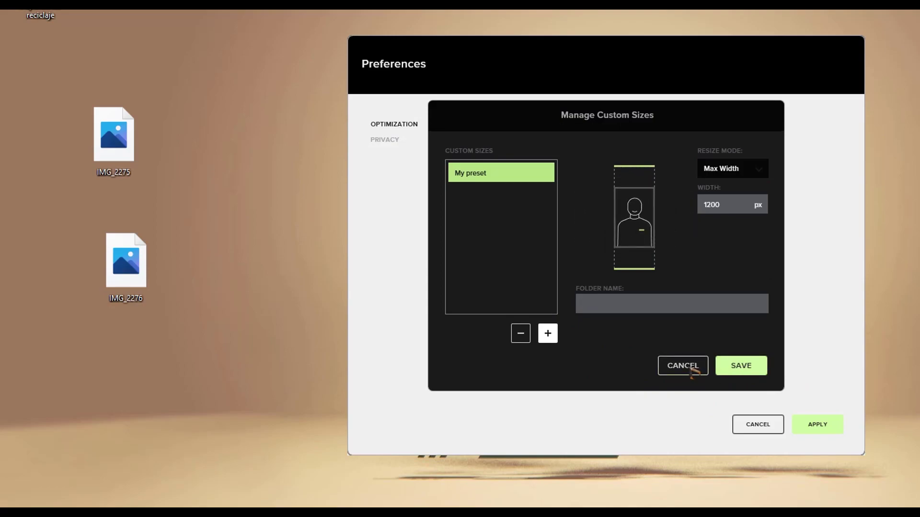
pyautogui.click(691, 369)
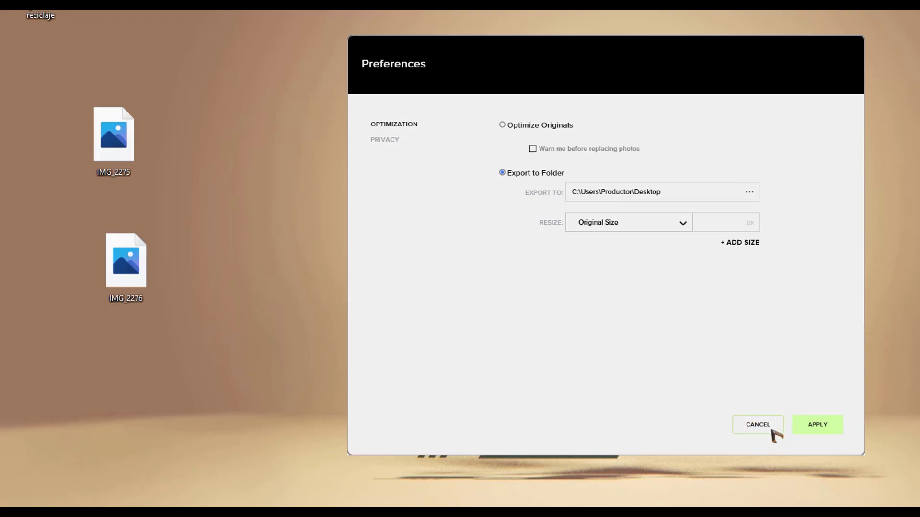
# - Add a second output size left at Original Size, then cancel Preferences without applying
pyautogui.click(733, 243)
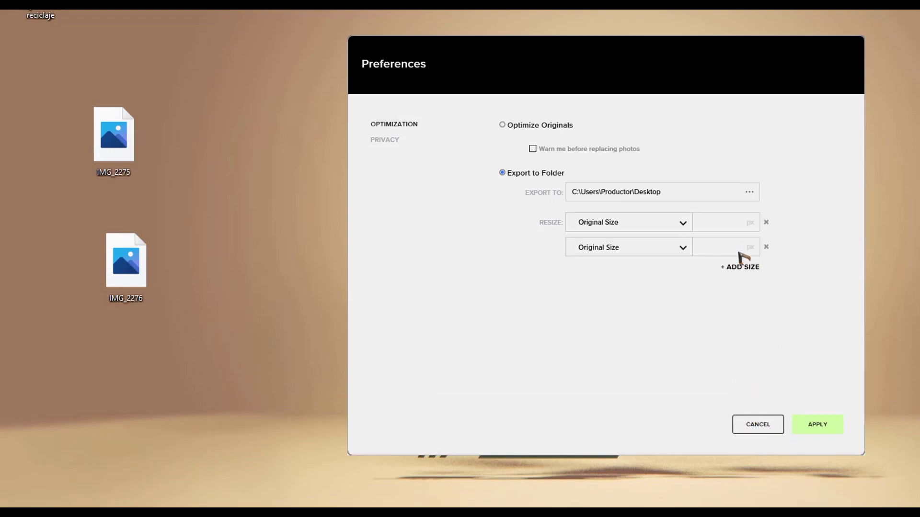
pyautogui.click(690, 250)
pyautogui.click(762, 354)
pyautogui.click(776, 425)
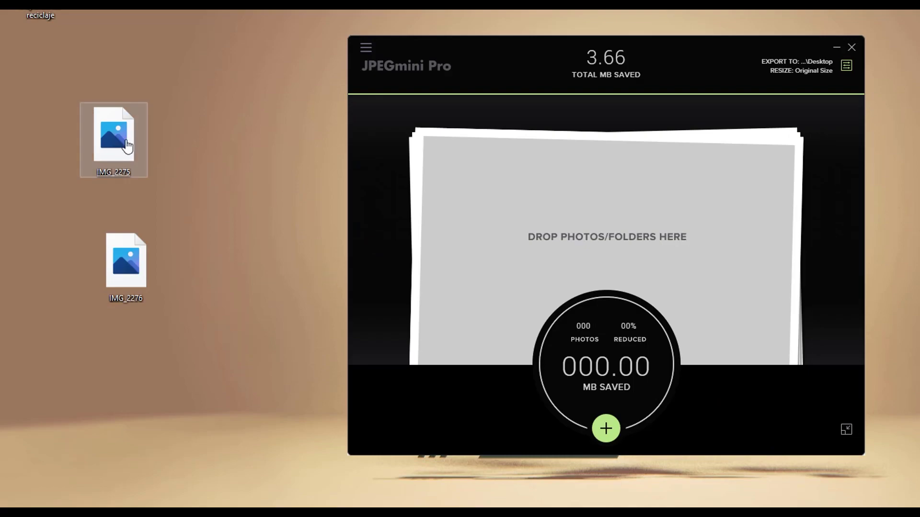
# - Compress IMG_2275 and IMG_2276 in JPEGmini, saving 0.47 MB (7% reduction)
pyautogui.moveTo(115, 138); pyautogui.dragTo(173, 180)
pyautogui.moveTo(230, 79); pyautogui.dragTo(96, 345)
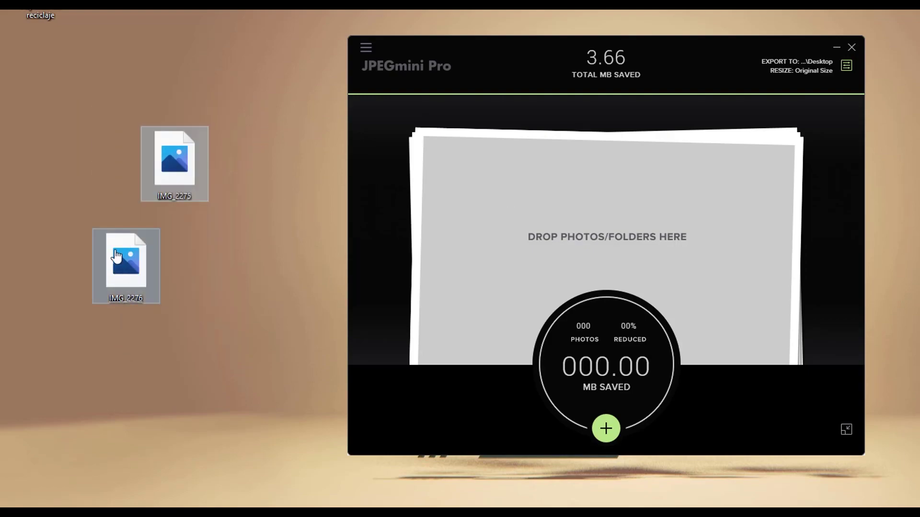
pyautogui.moveTo(126, 264); pyautogui.dragTo(577, 290)
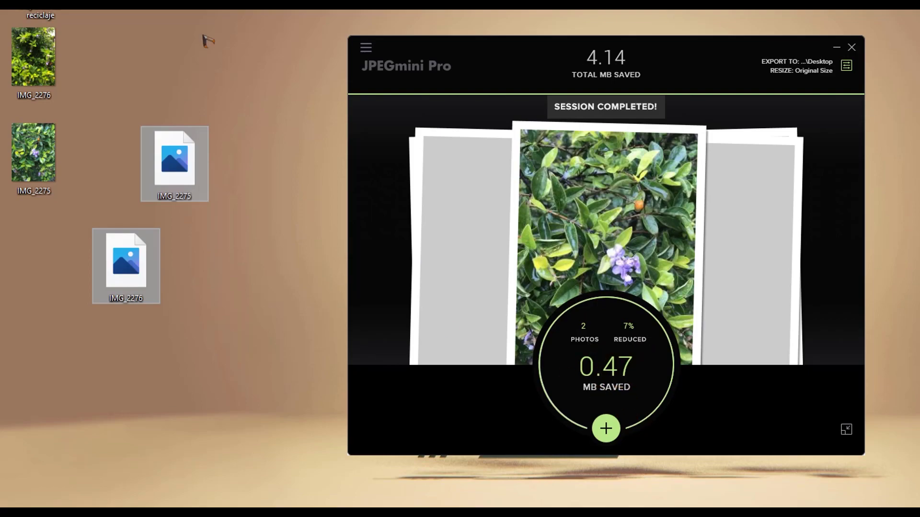
pyautogui.moveTo(19, 93)
pyautogui.mouseDown()
pyautogui.moveTo(233, 54)
pyautogui.moveTo(118, 74)
pyautogui.moveTo(191, 74)
pyautogui.mouseUp()
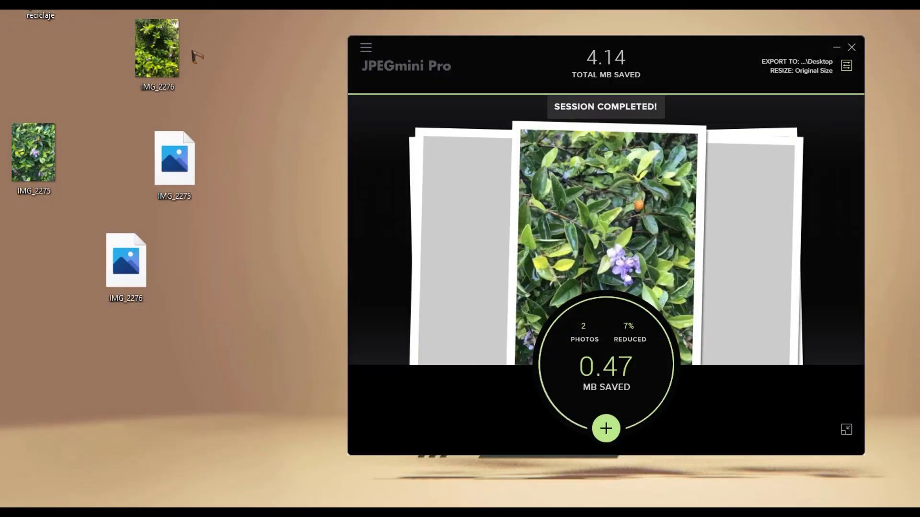
# - Group the two optimized copies at the desktop's left, with the originals lined up beside them
pyautogui.moveTo(173, 55); pyautogui.dragTo(108, 167)
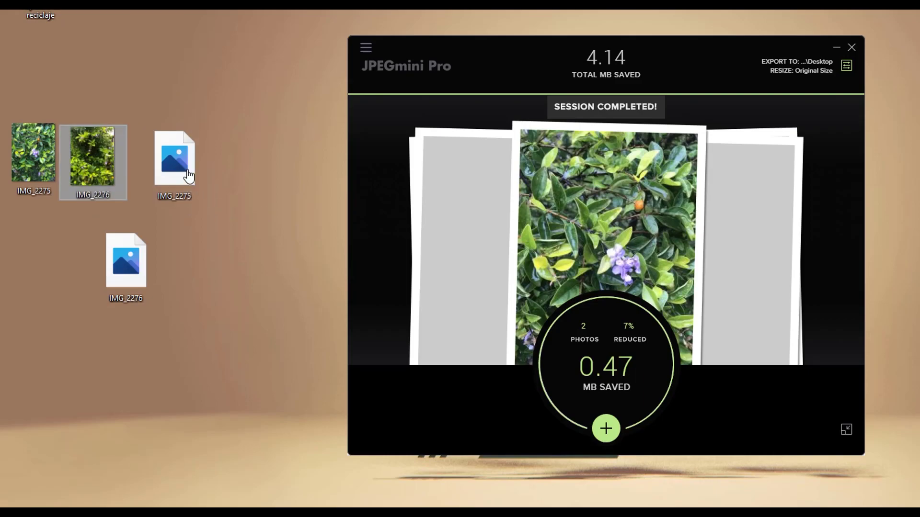
pyautogui.moveTo(188, 176); pyautogui.dragTo(251, 179)
pyautogui.moveTo(119, 280)
pyautogui.mouseDown()
pyautogui.moveTo(338, 201)
pyautogui.moveTo(288, 186)
pyautogui.mouseUp()
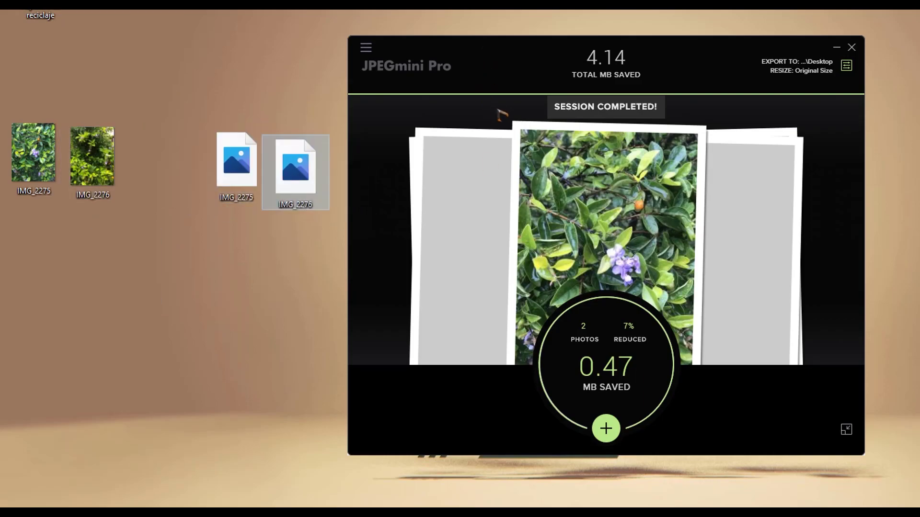
pyautogui.click(107, 166)
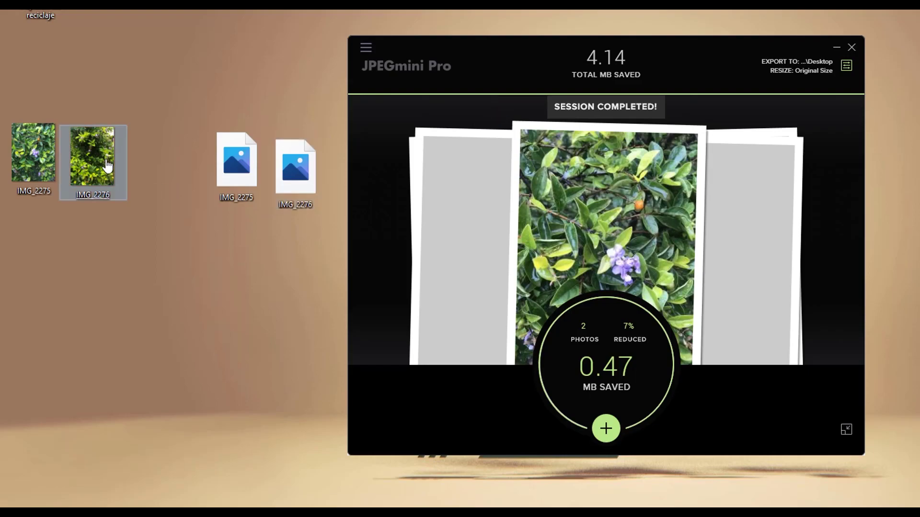
pyautogui.click(147, 362)
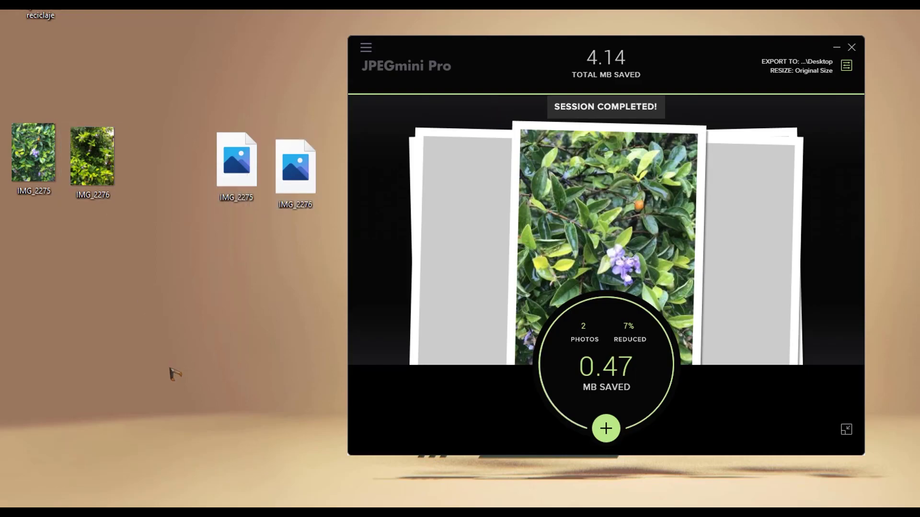